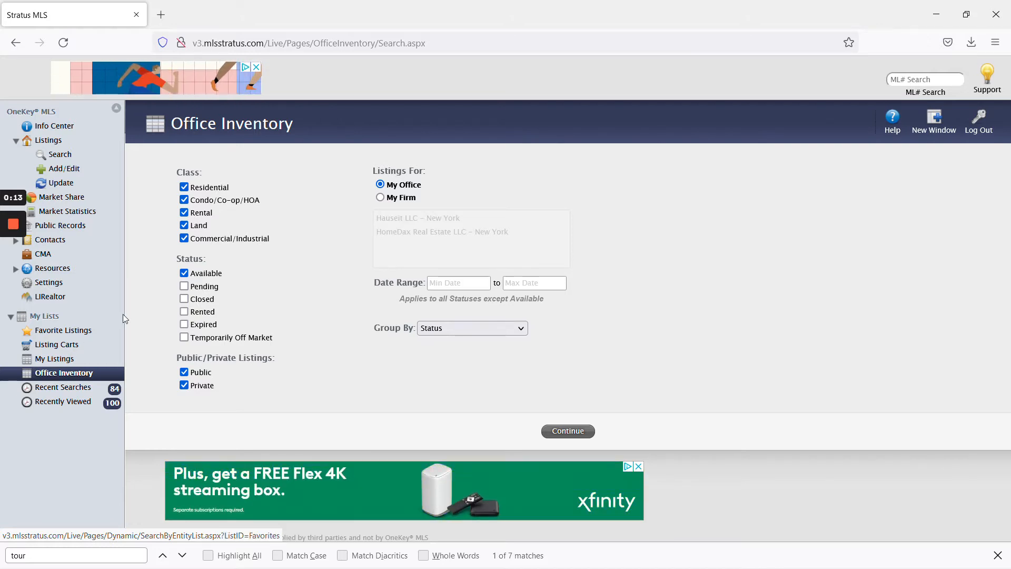
left_click(184, 286)
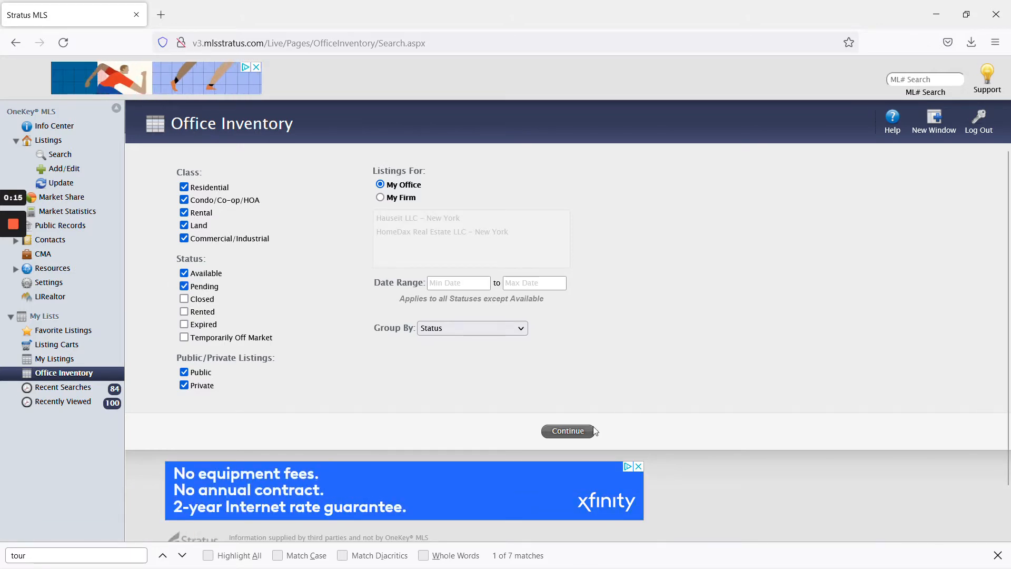
left_click(593, 430)
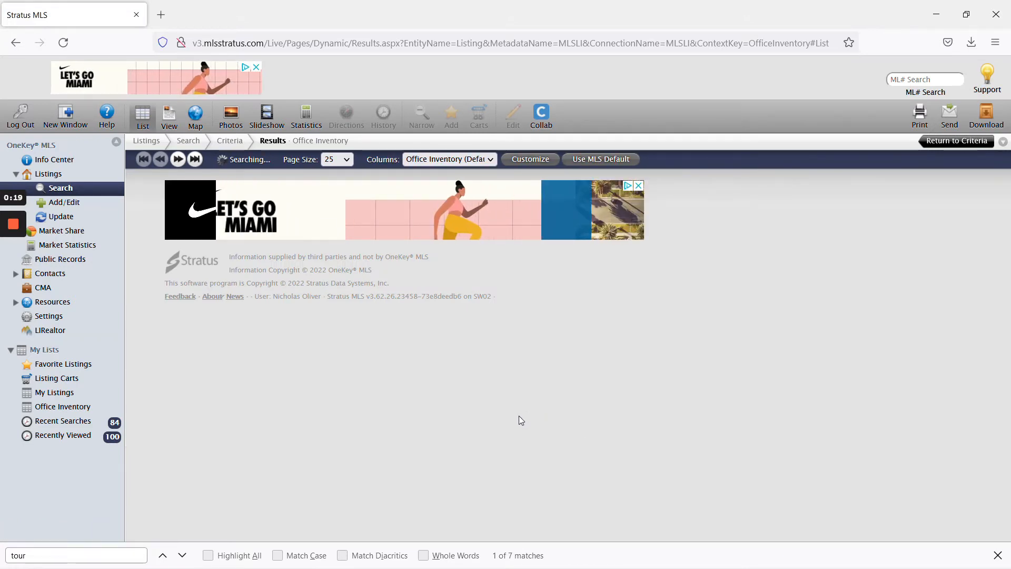
scroll(428, 416, "down", 10)
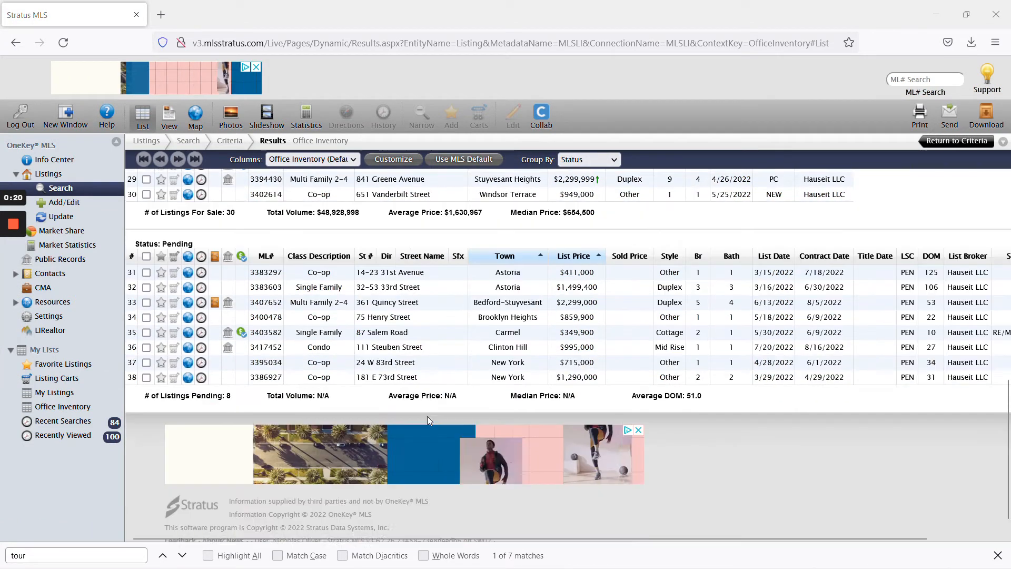
scroll(428, 416, "down", 1)
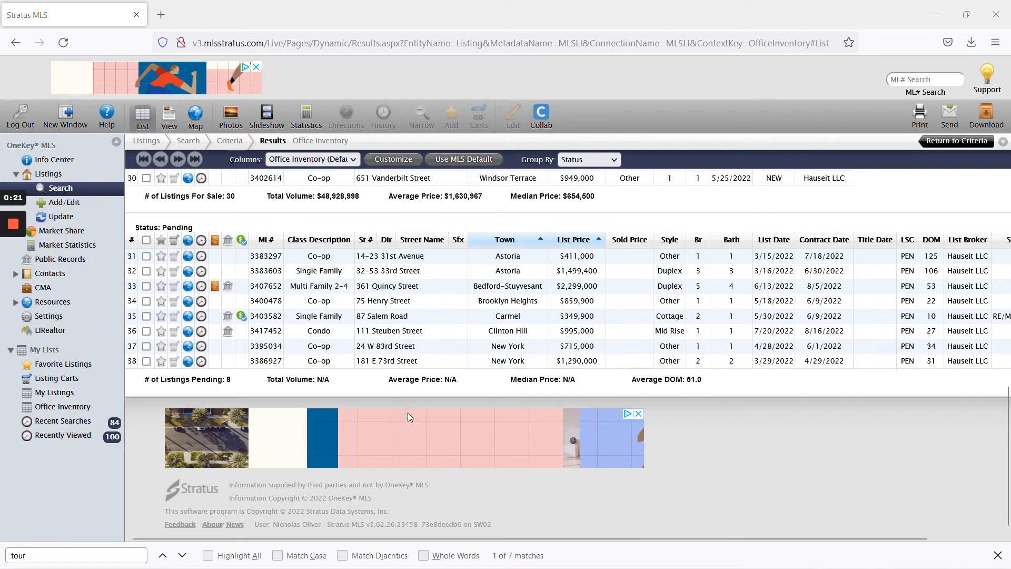
left_click(147, 331)
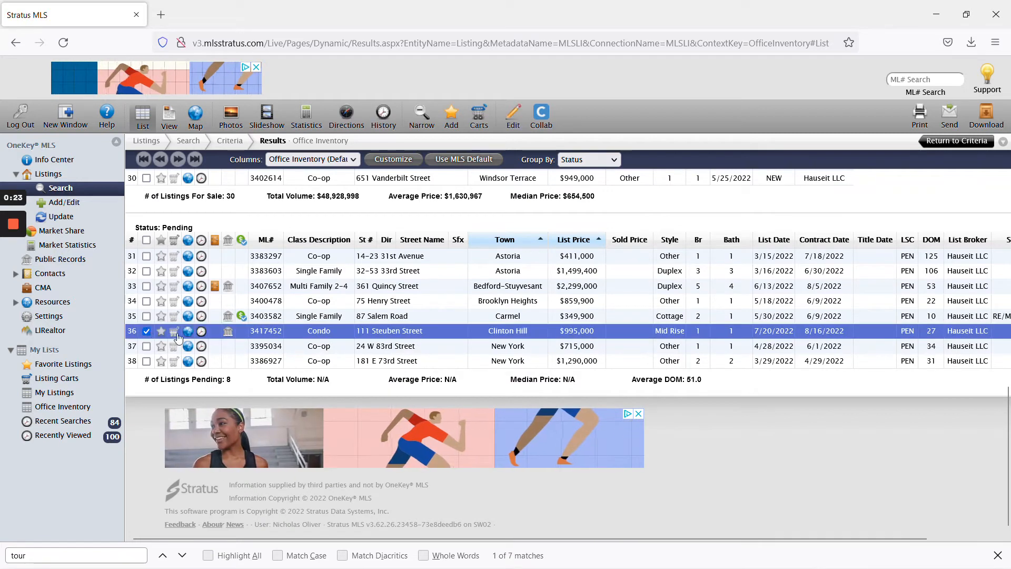
double_click(428, 331)
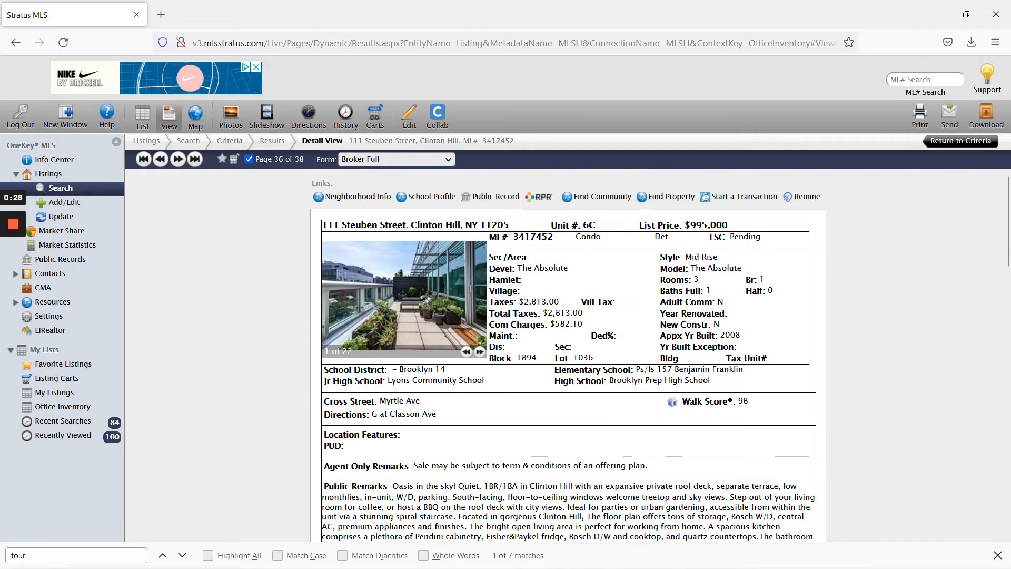
- Open Edit Listing Details for ML# 3417452, landing on its Location section
left_click(409, 118)
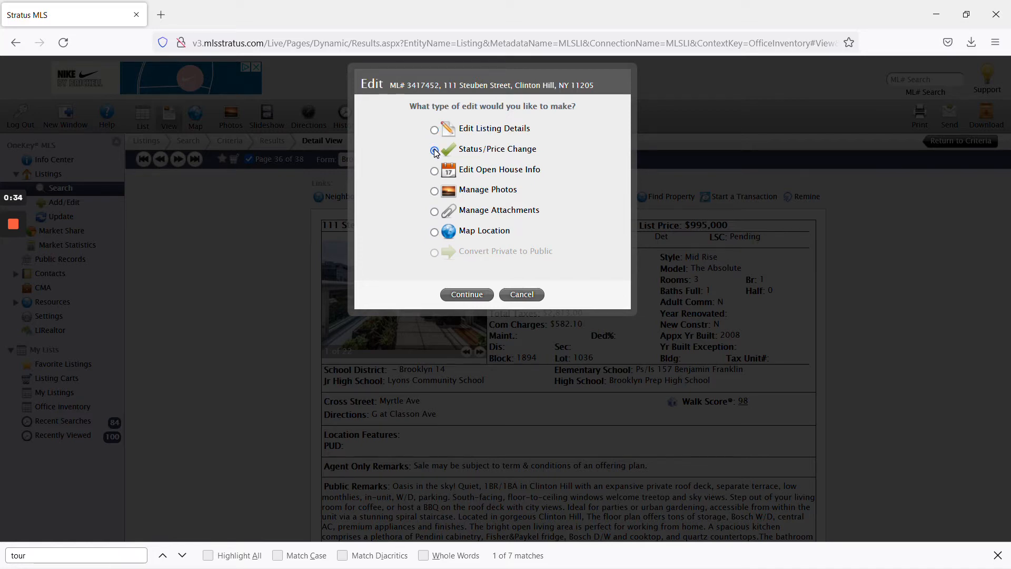
left_click(434, 130)
left_click(477, 293)
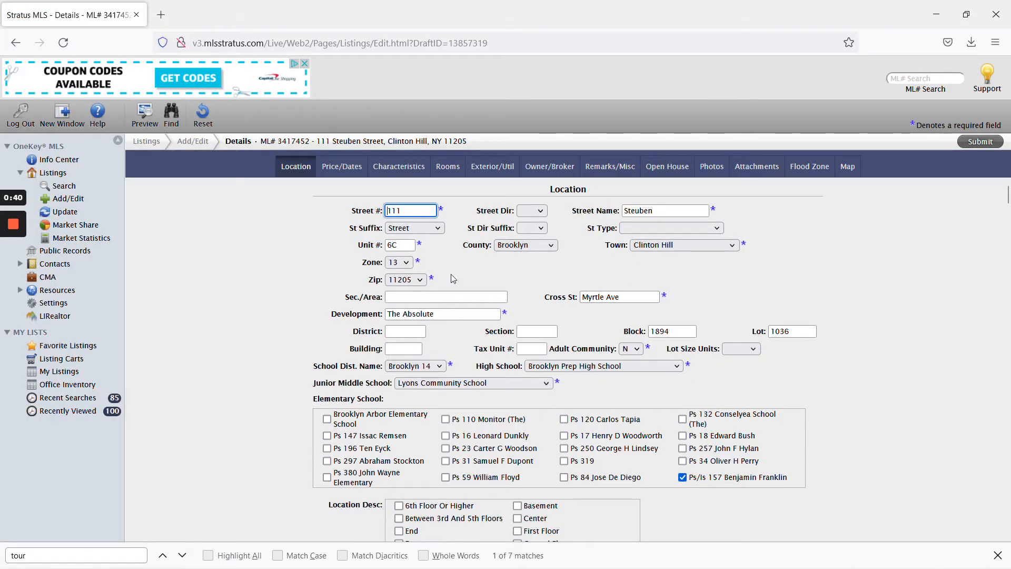
left_click(259, 238)
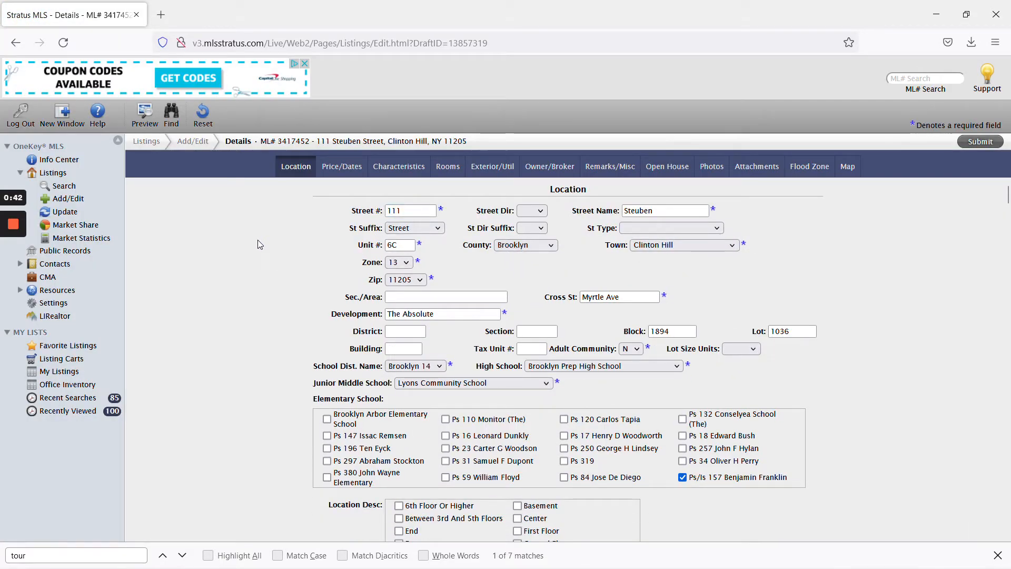
- Show the Remarks/Misc section and enlarge the Public Remarks box to reveal the full description
left_click(610, 168)
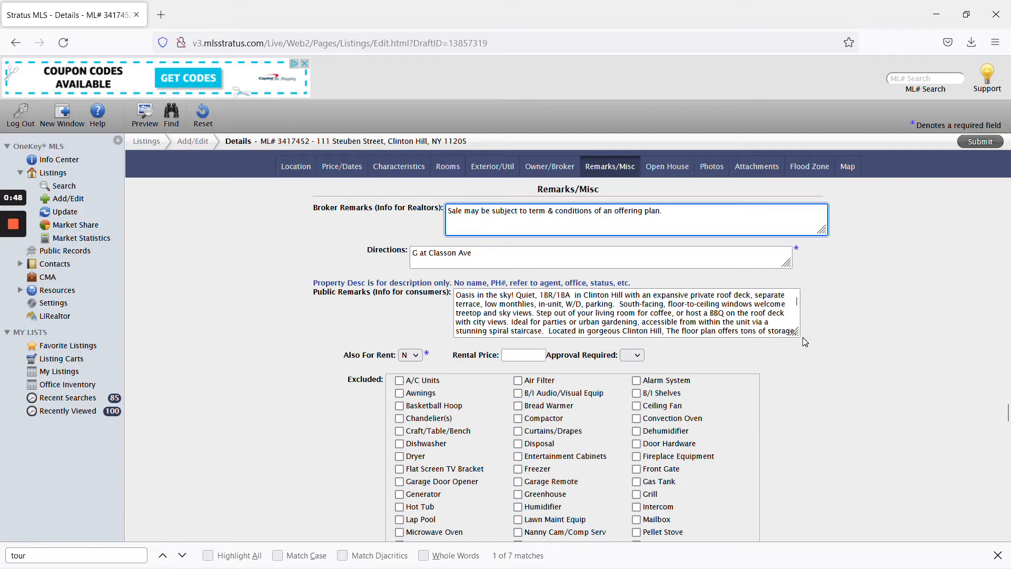
left_click_drag(794, 332, 904, 417)
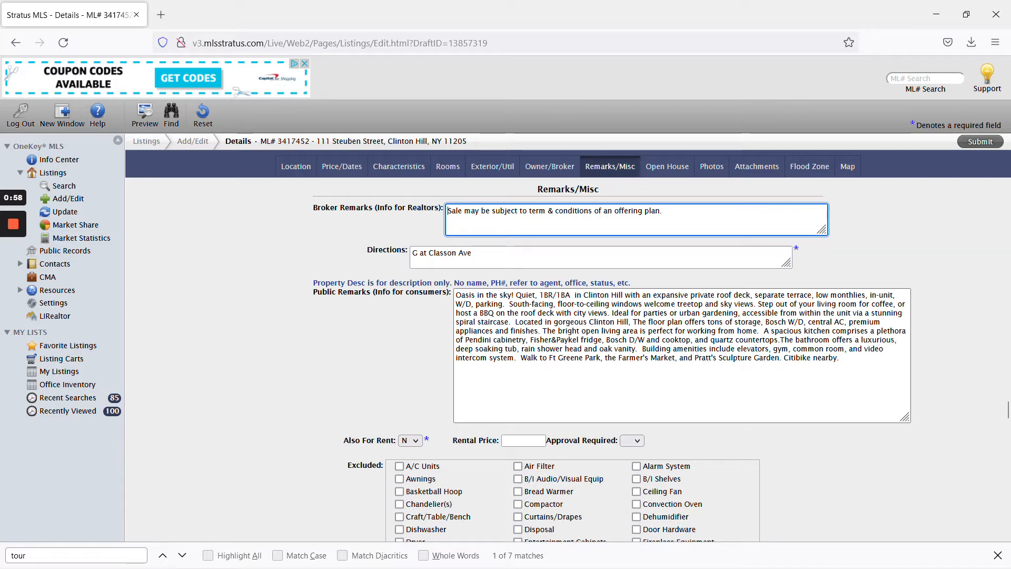
- Clear Public Remarks and paste in the description beginning 'Oasis in the sky!'
left_click(840, 359)
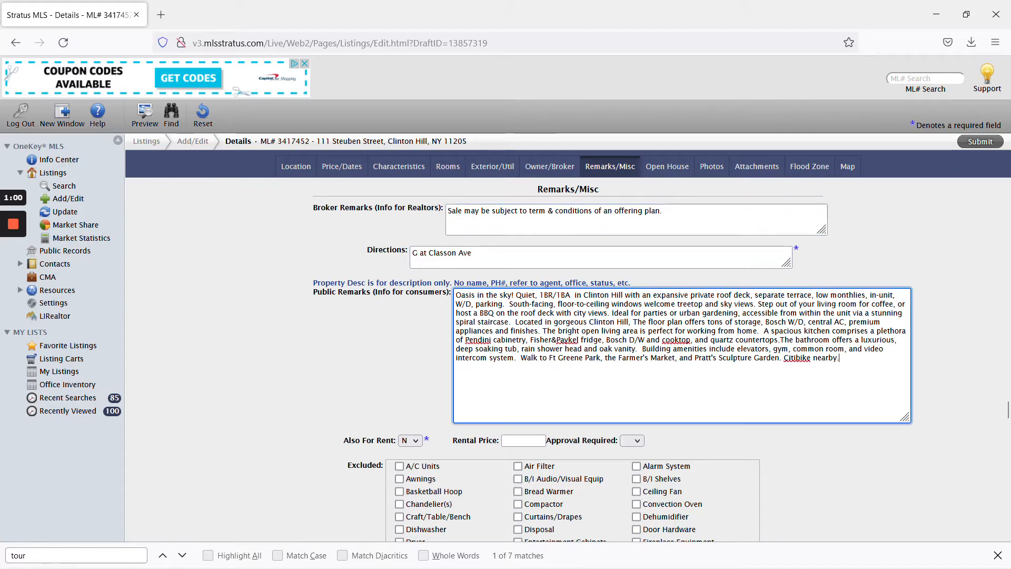
key("ctrl+a")
key("ctrl+c")
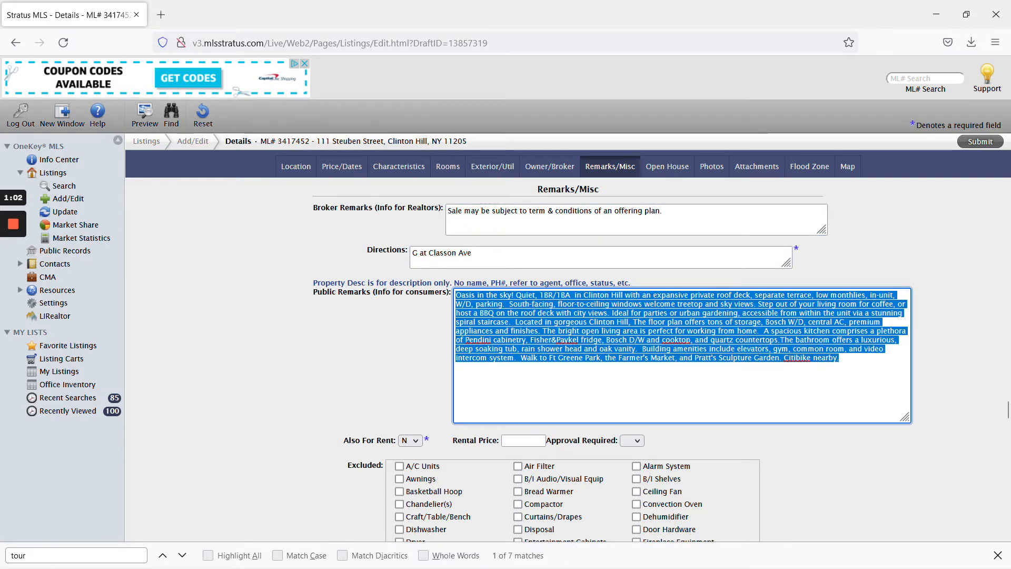
key("BackSpace")
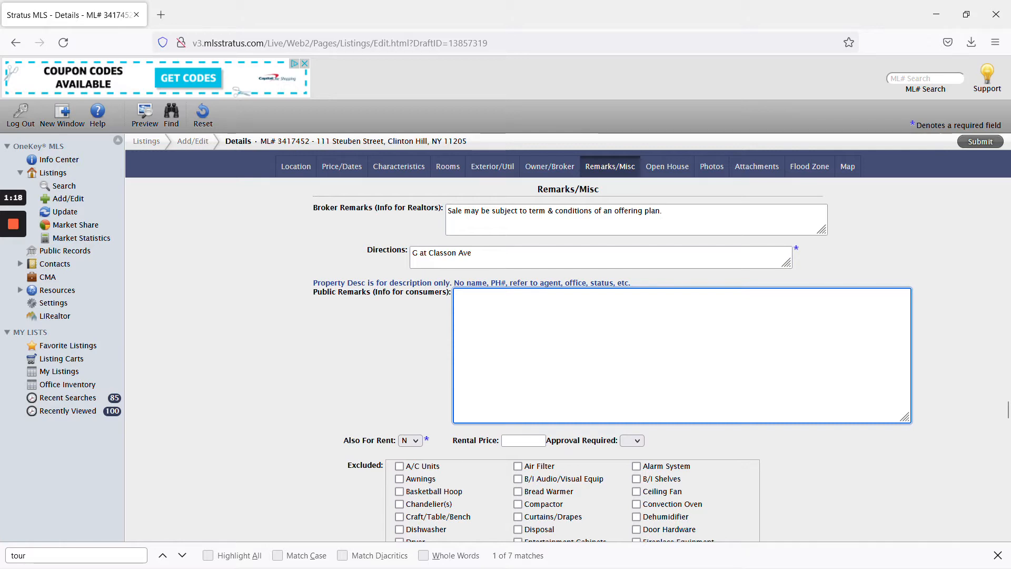
key("ctrl+v")
left_click(945, 393)
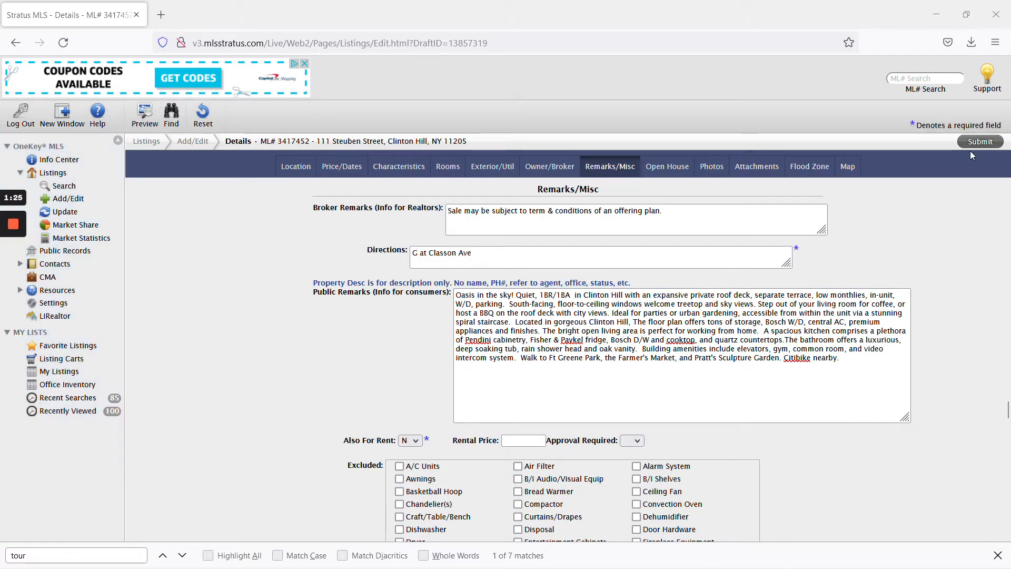
- Submit the listing edits and continue to Manage Photos
left_click(977, 142)
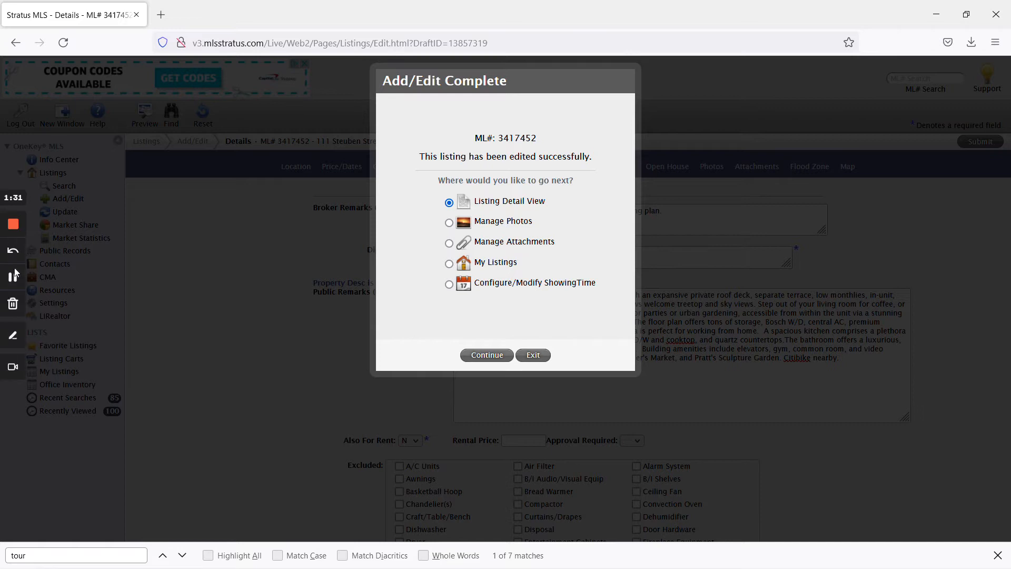
left_click(449, 222)
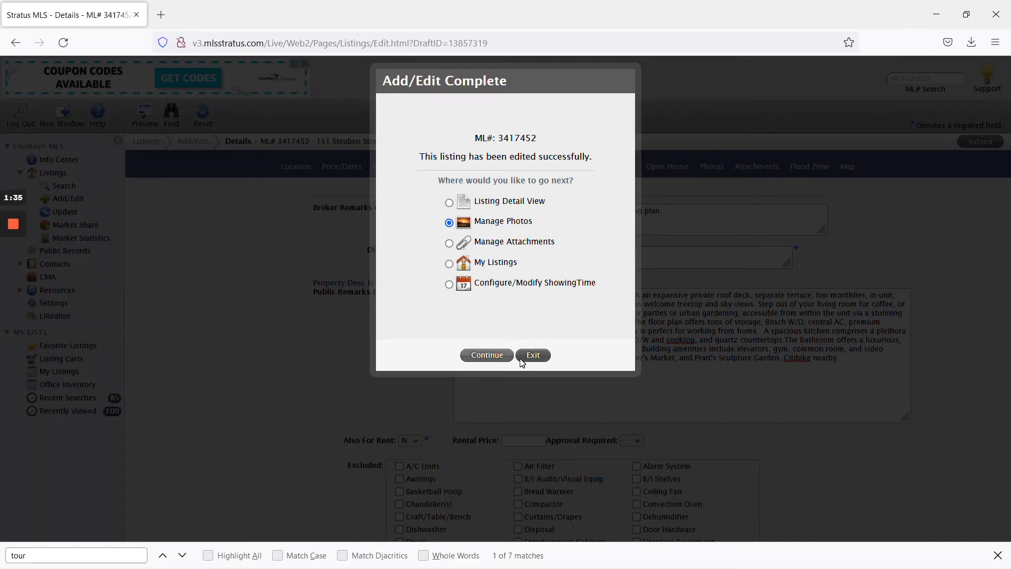
left_click(481, 356)
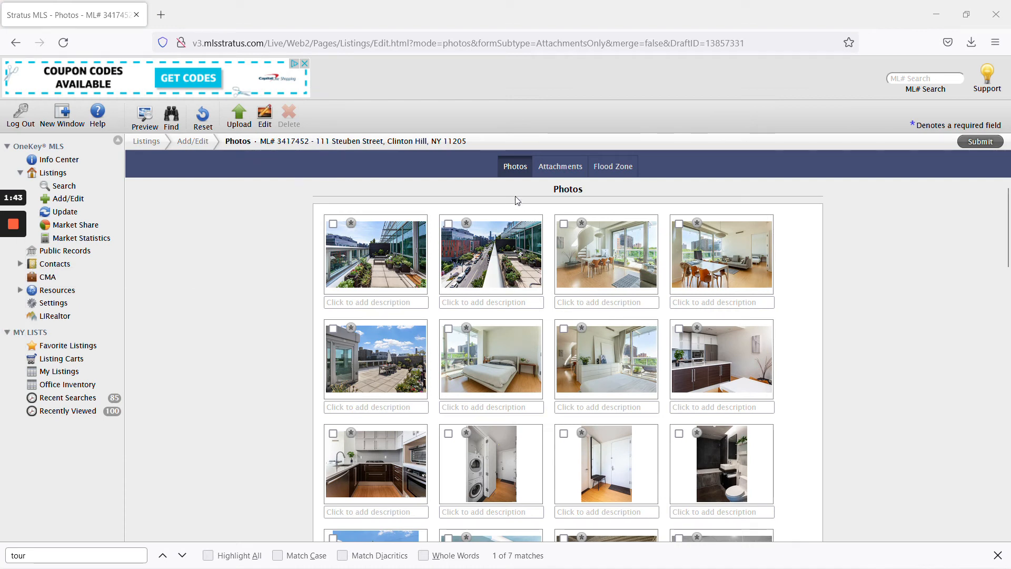
- Look over the listing photos, then head back to Office Inventory
scroll(519, 237, "down", 3)
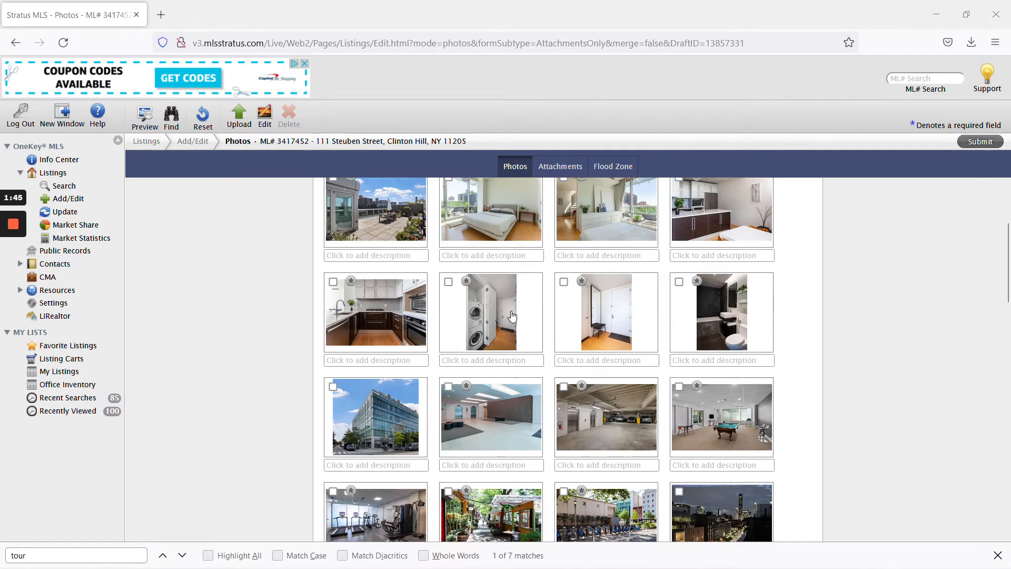
scroll(511, 316, "up", 2)
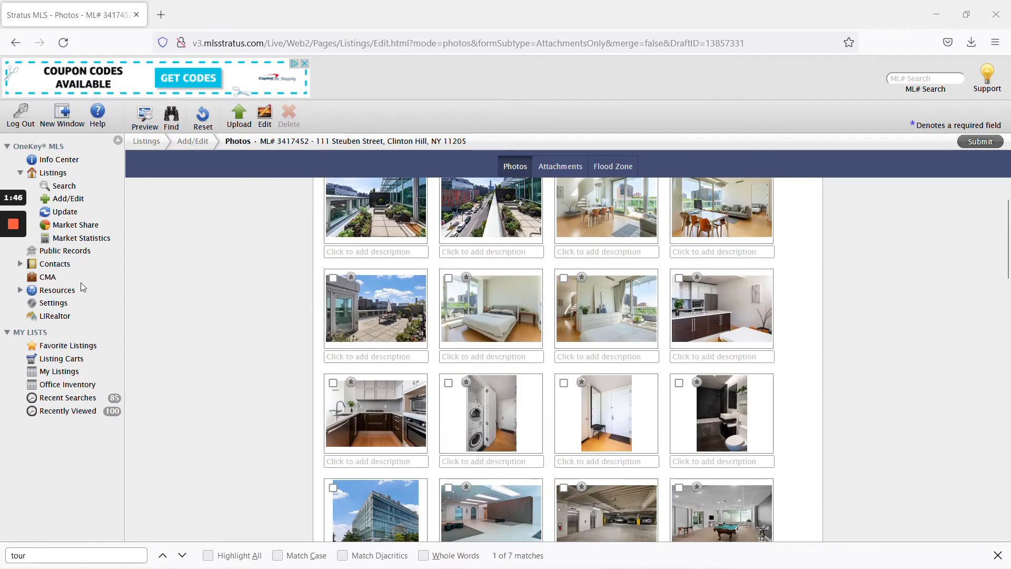
left_click(73, 385)
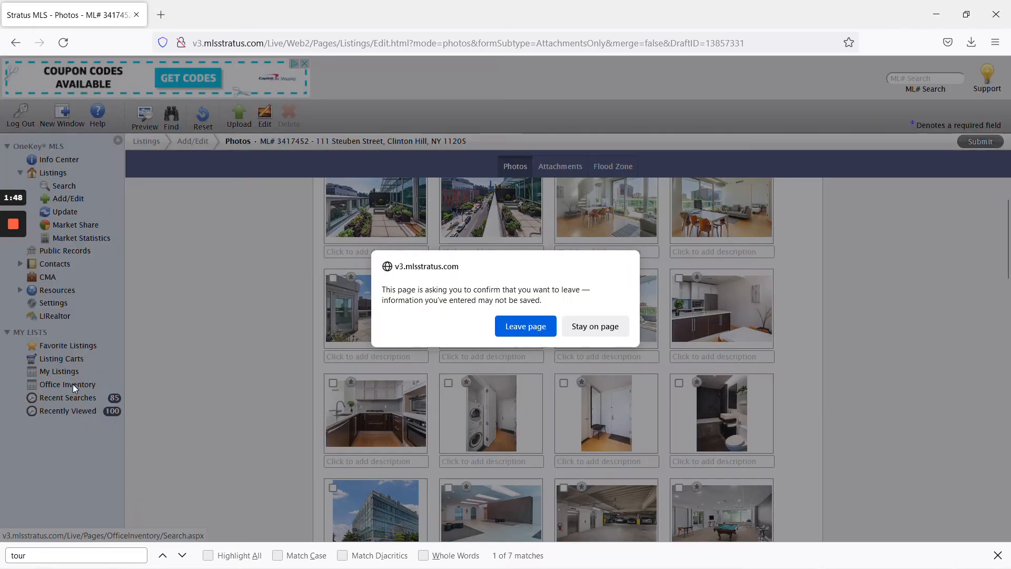
- Leave the photos page and rerun the Office Inventory search including Pending listings
left_click(525, 326)
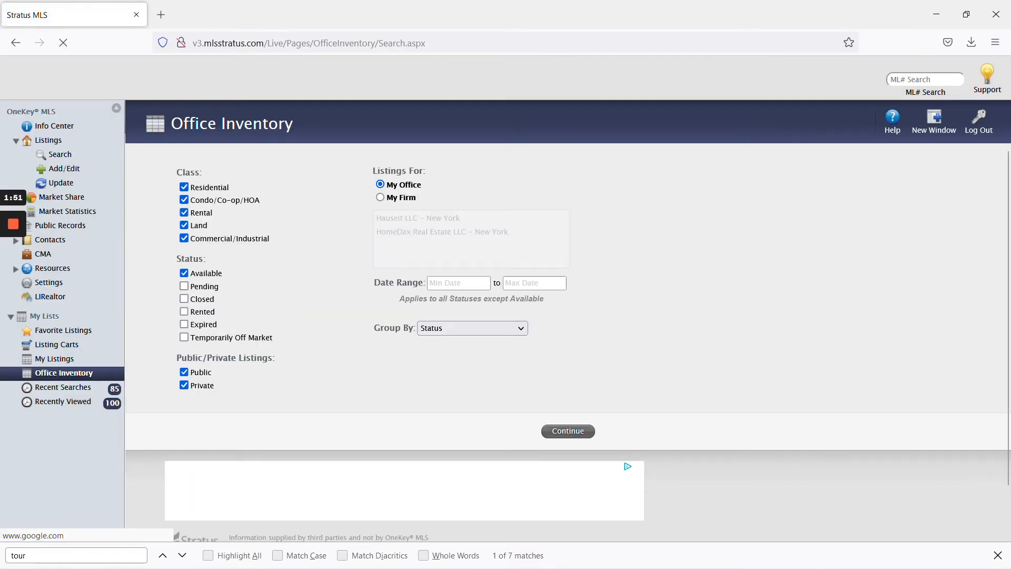
left_click(184, 286)
left_click(567, 431)
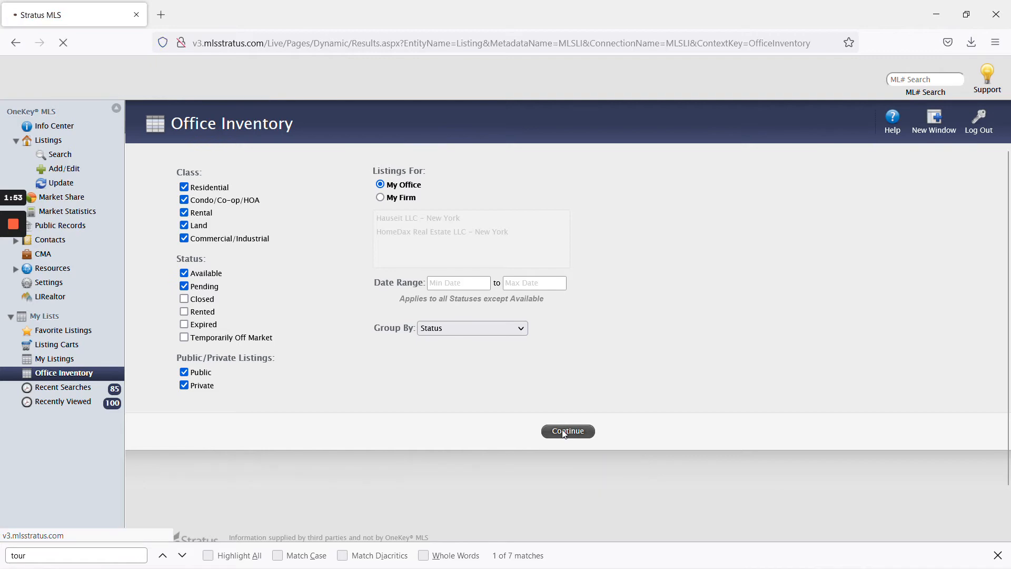
scroll(396, 361, "down", 10)
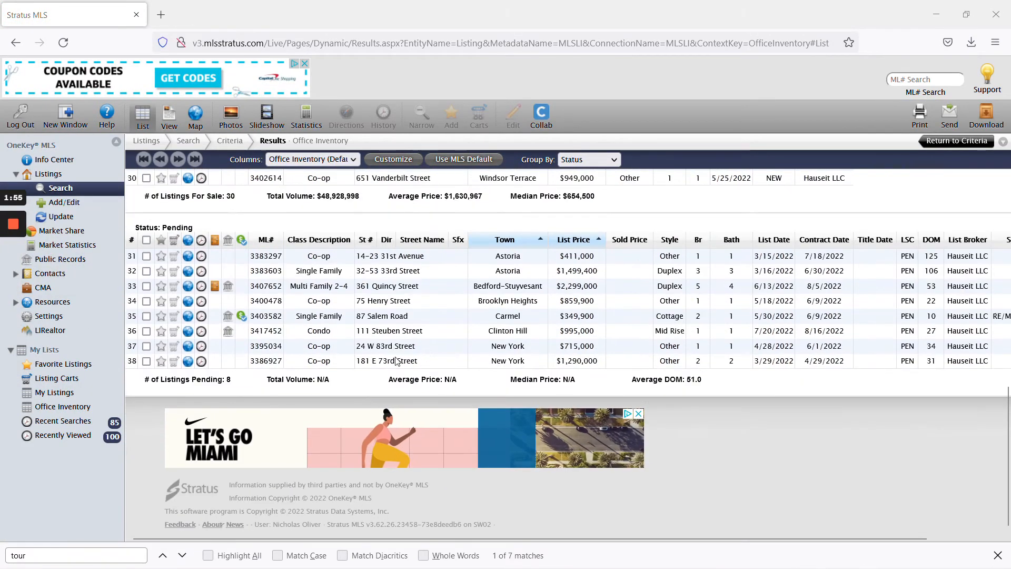
left_click(146, 331)
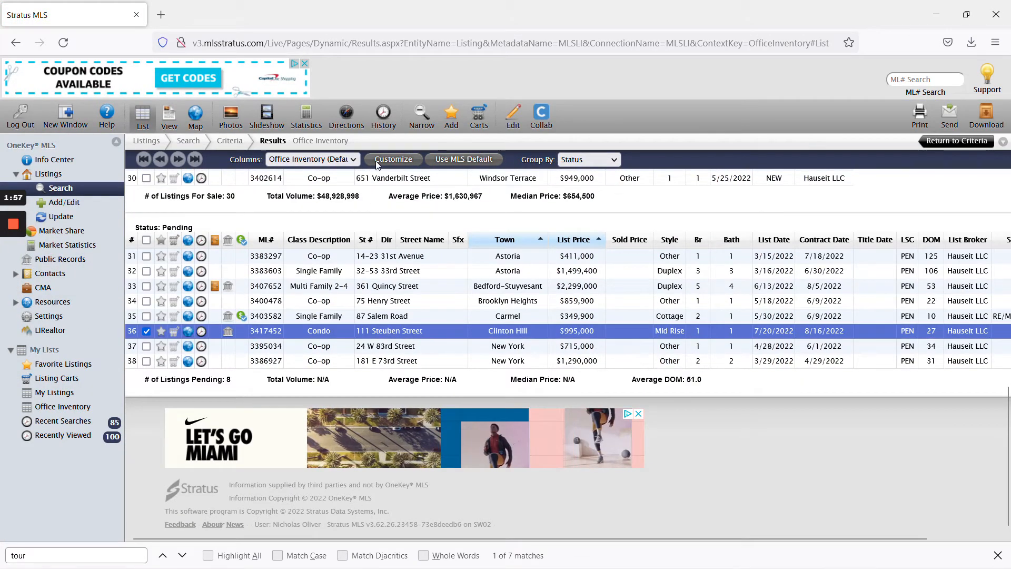
left_click(514, 116)
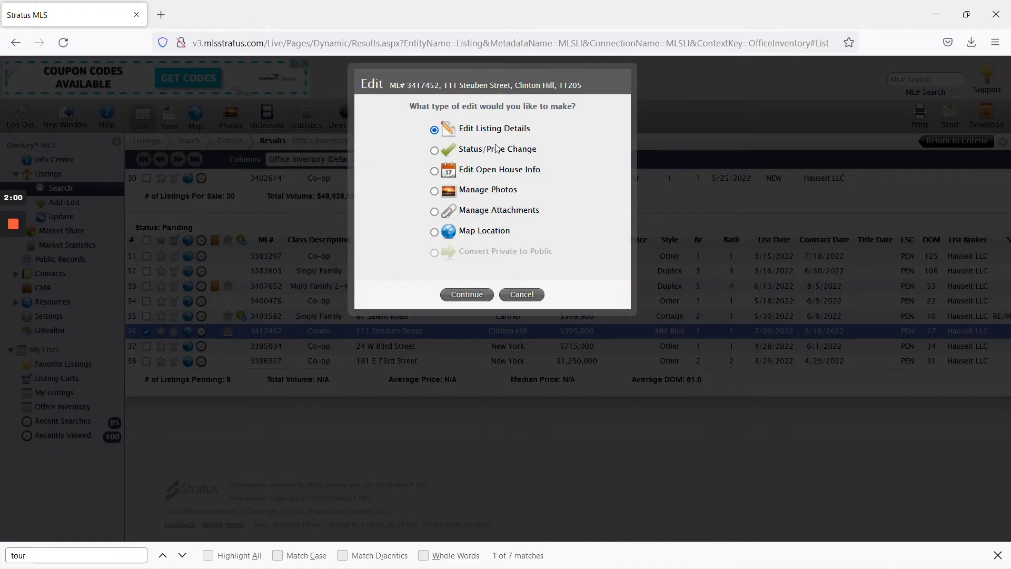
left_click(474, 298)
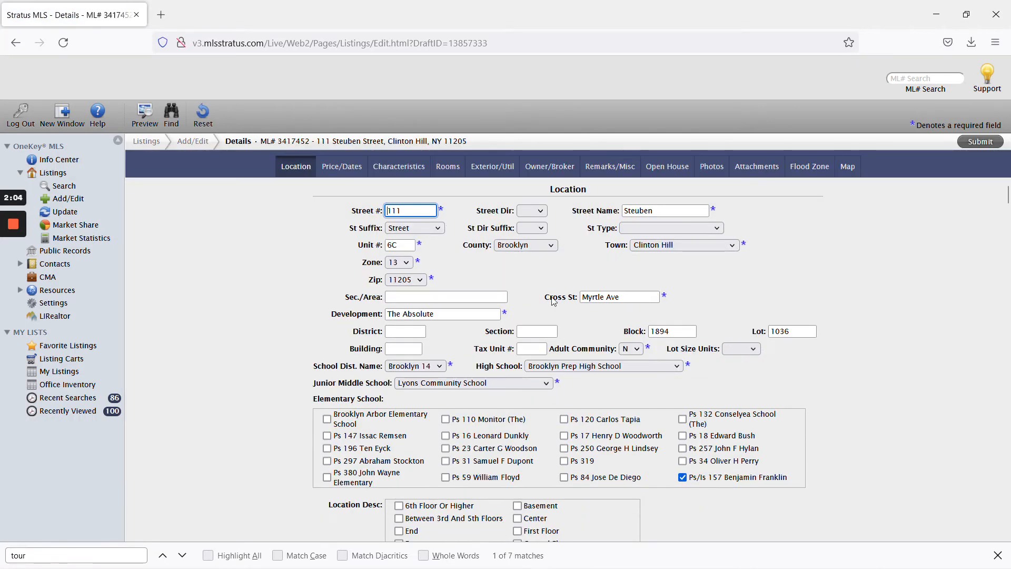
- Open the Photos section of the ML# 3417452 edit form to review its pictures
left_click(716, 168)
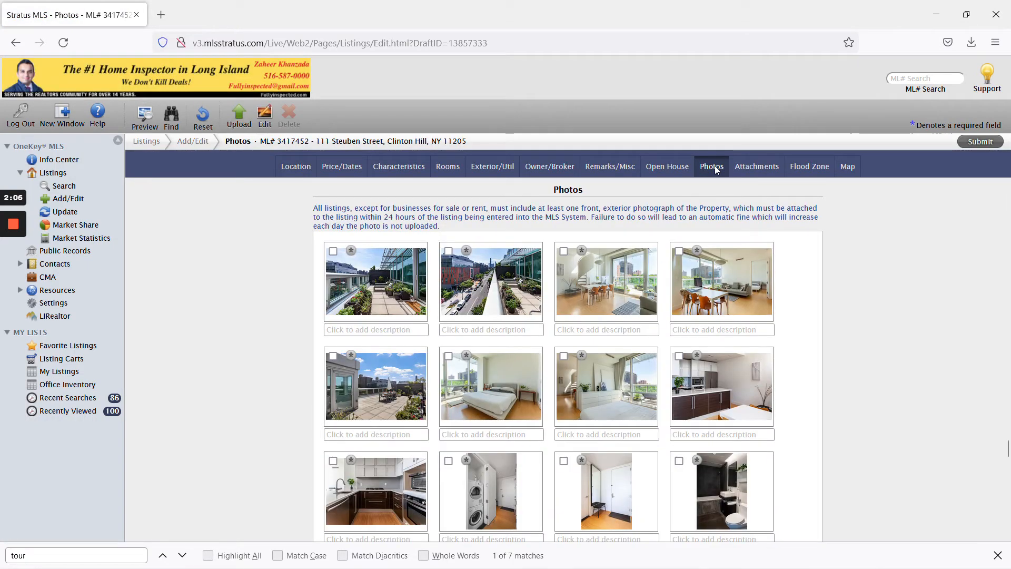
left_click(14, 280)
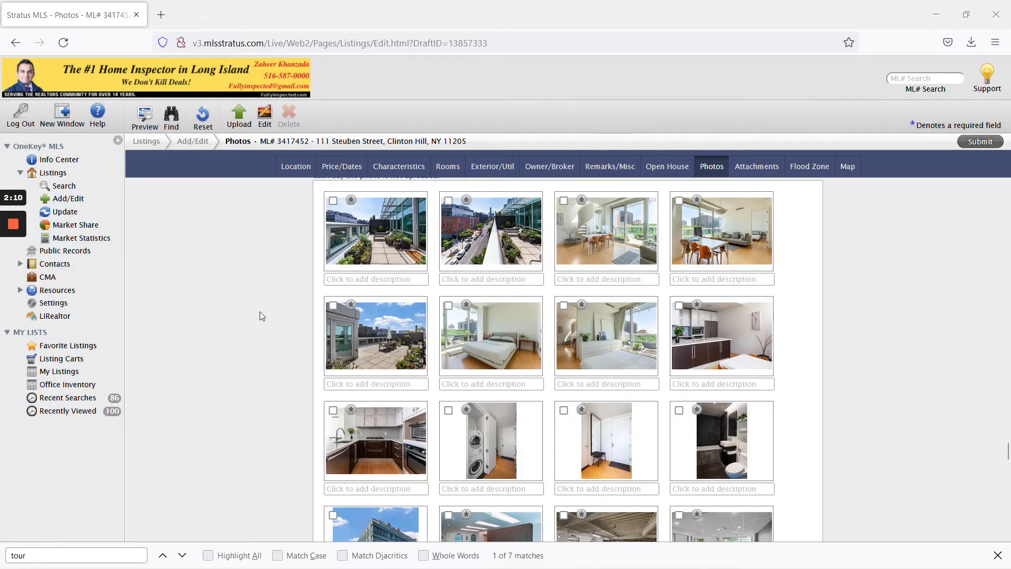
scroll(274, 316, "up", 2)
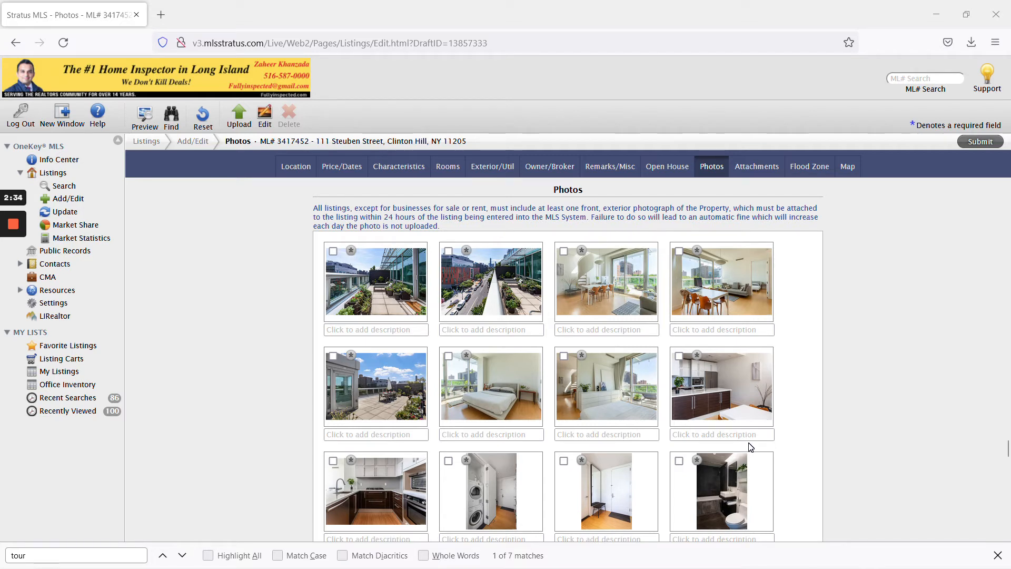
- Mark every listing photo, including the washer-dryer, entryway and bathroom shots
left_click(10, 281)
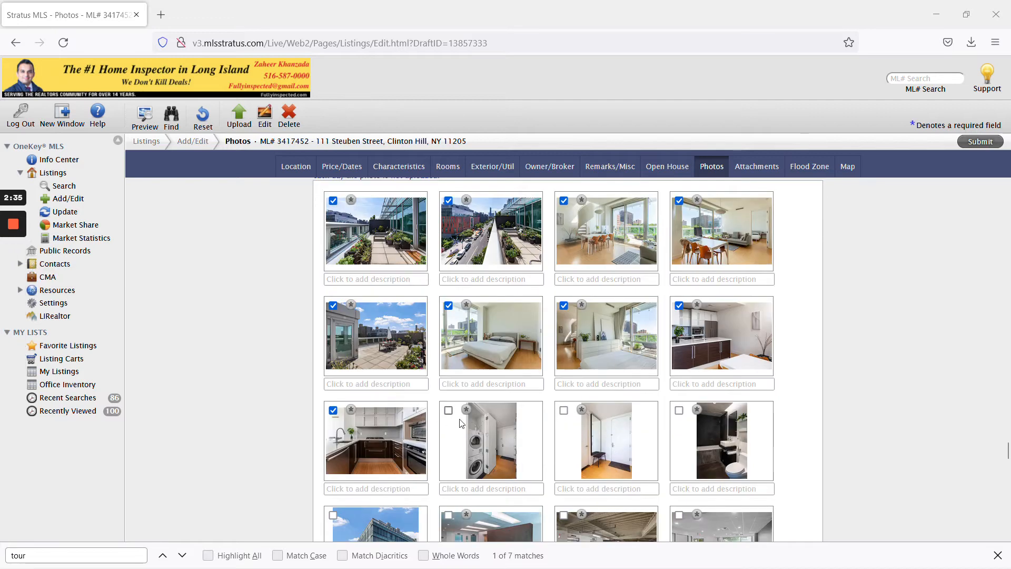
left_click(448, 411)
left_click(564, 411)
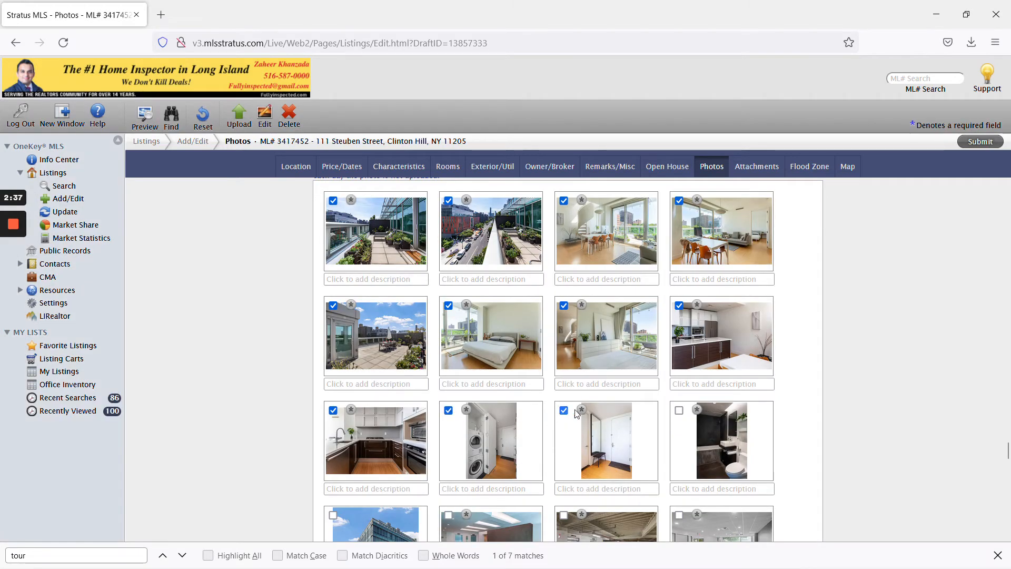
left_click(679, 410)
mouse_move(3, 337)
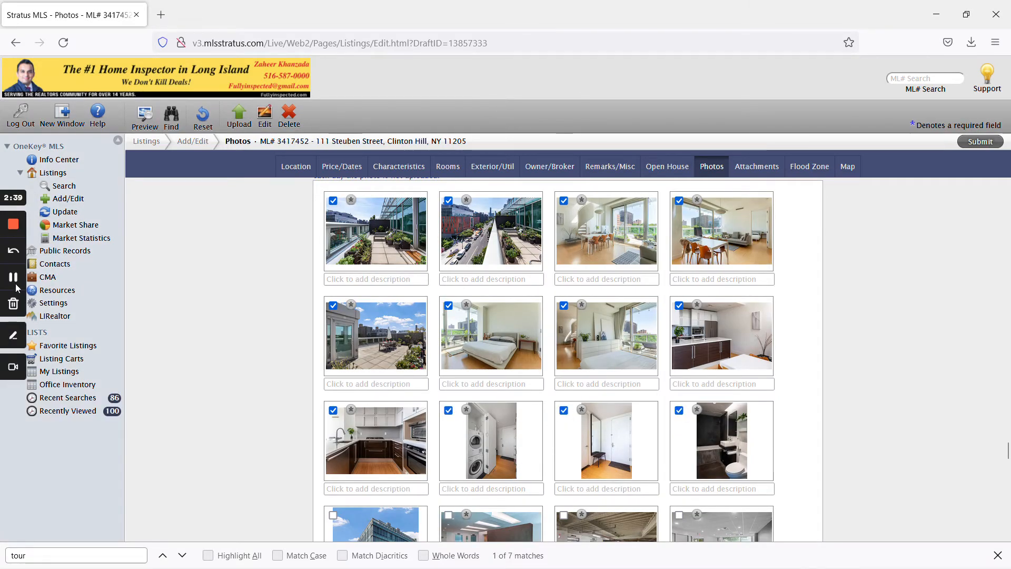
scroll(316, 421, "down", 1)
left_click(333, 465)
left_click(448, 465)
left_click(11, 281)
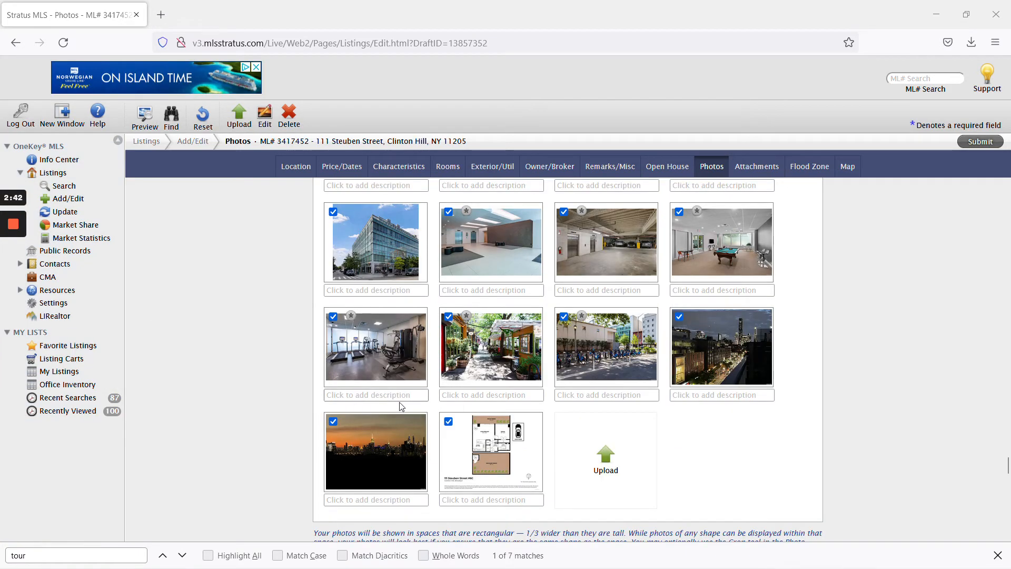
scroll(311, 239, "up", 8)
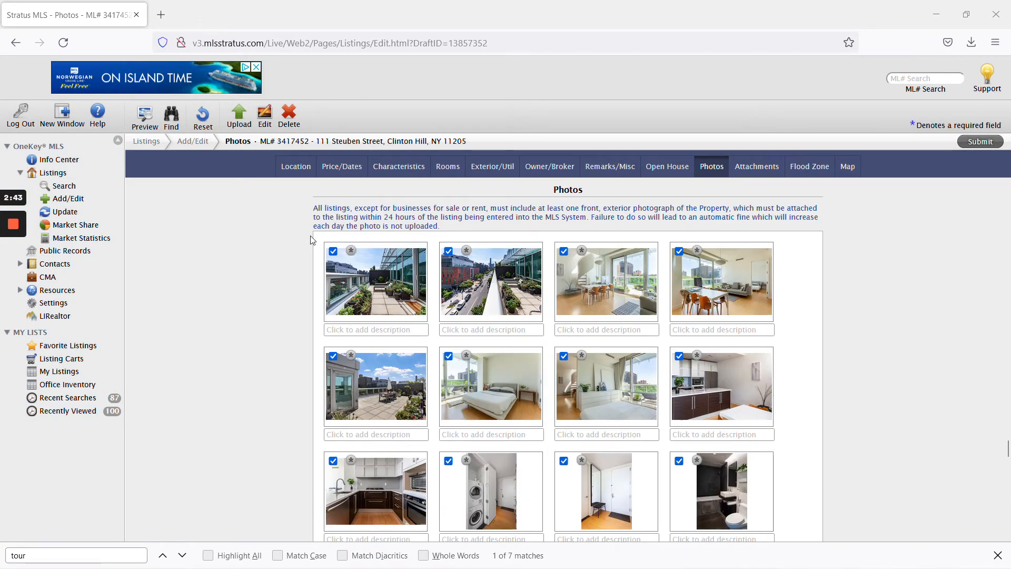
- Bring up the Delete Photos confirmation and cancel it, keeping all photos
left_click(289, 117)
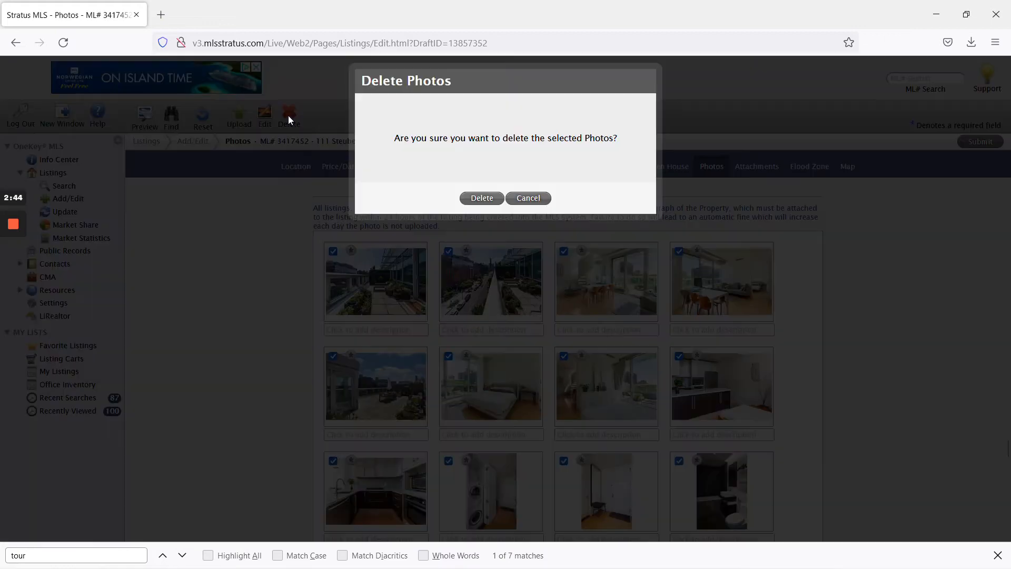
left_click(528, 198)
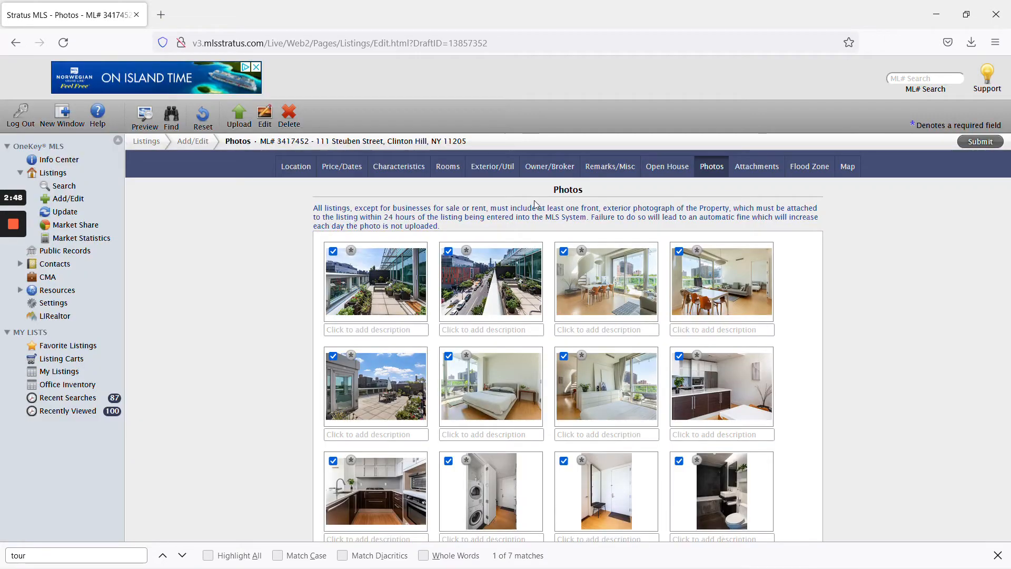
scroll(606, 421, "down", 7)
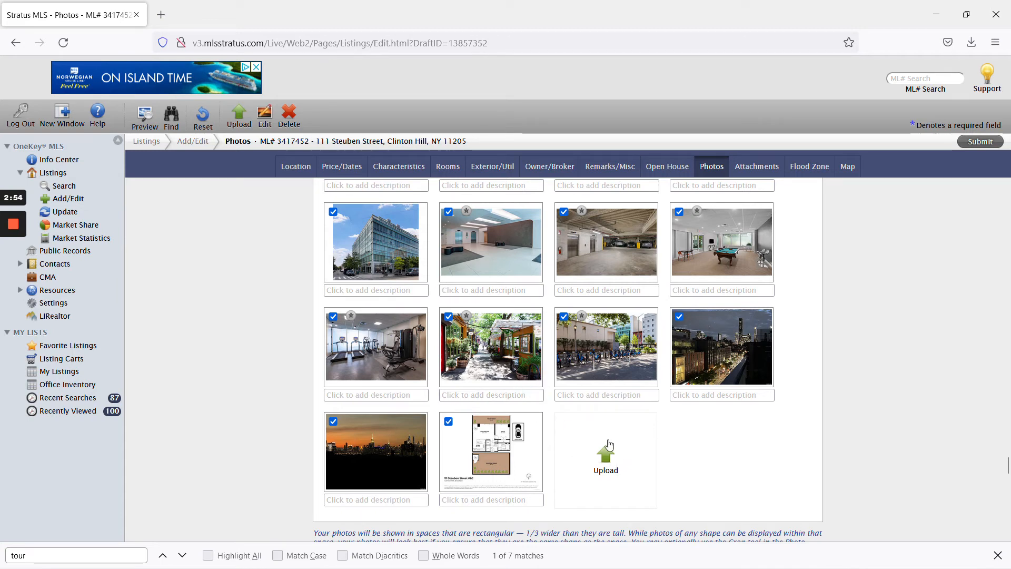
- Check the Upload Photos limit (22 of 36 photos), cancel, and scroll down to Attachments
left_click(606, 453)
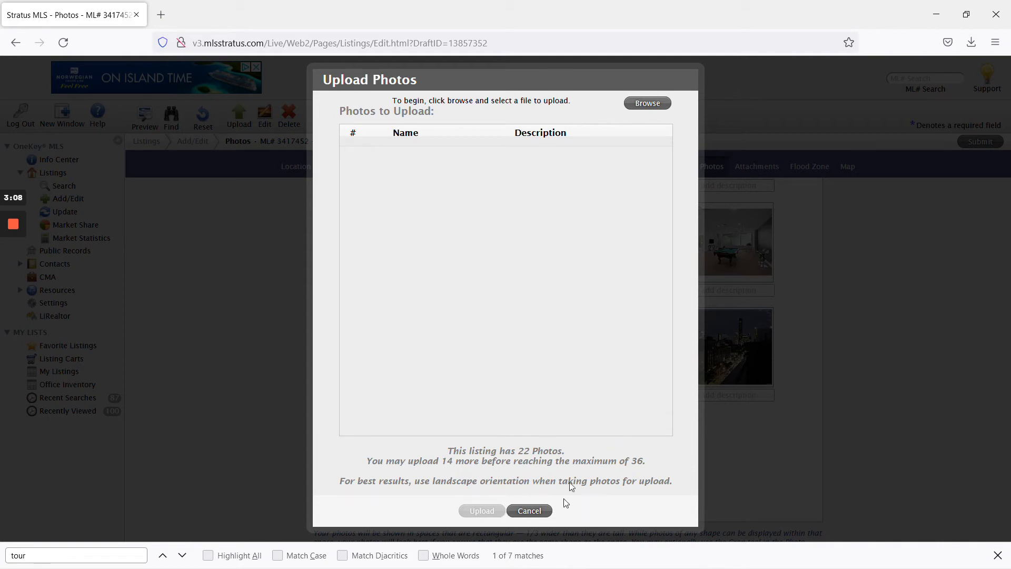
left_click(545, 511)
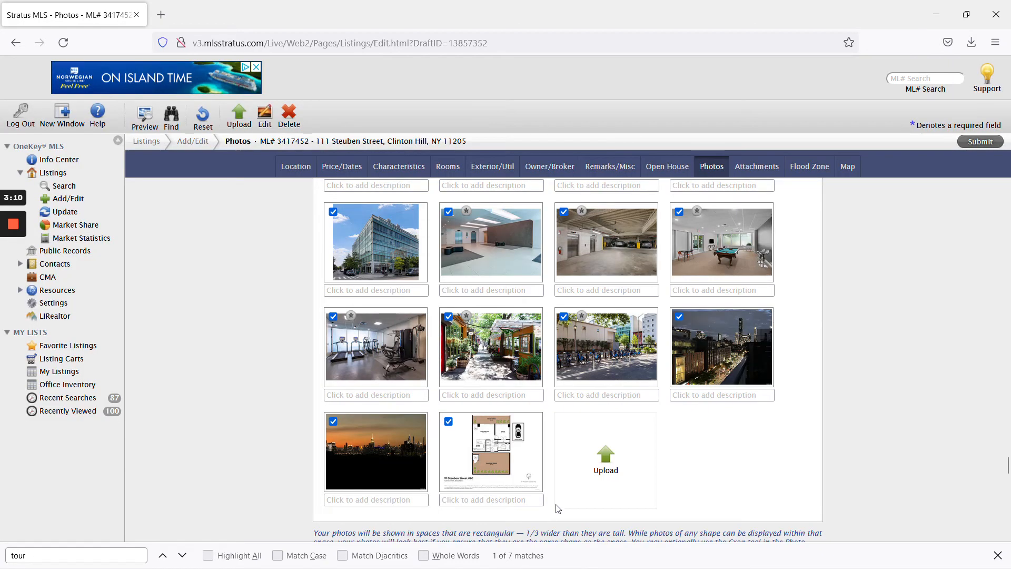
scroll(631, 453, "up", 6)
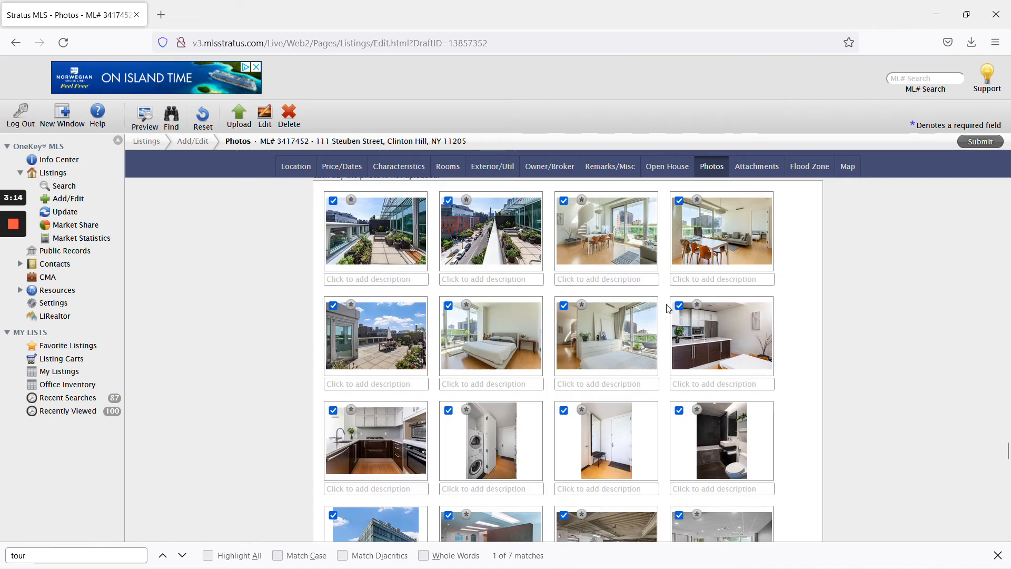
scroll(677, 329, "down", 5)
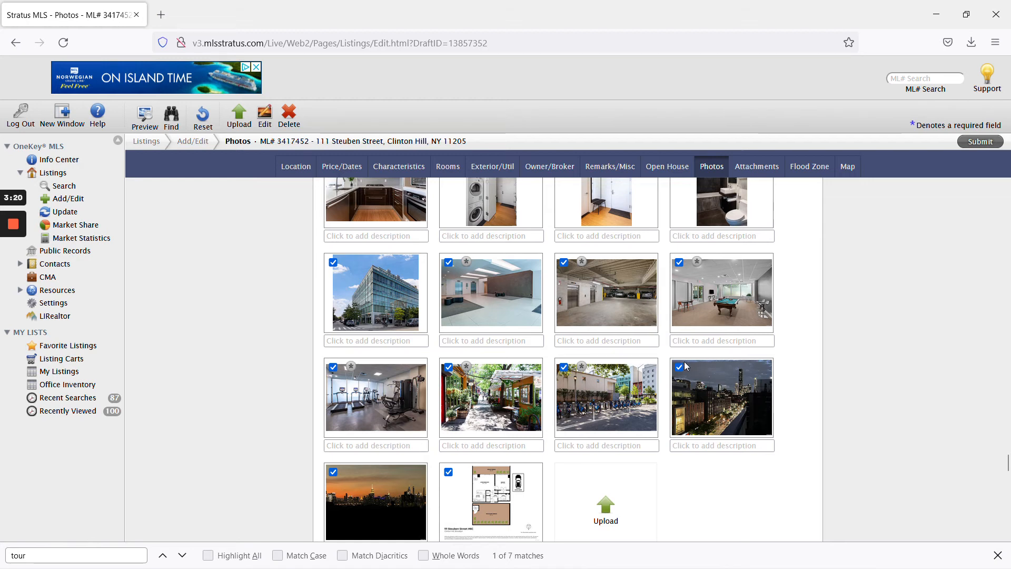
scroll(598, 427, "down", 2)
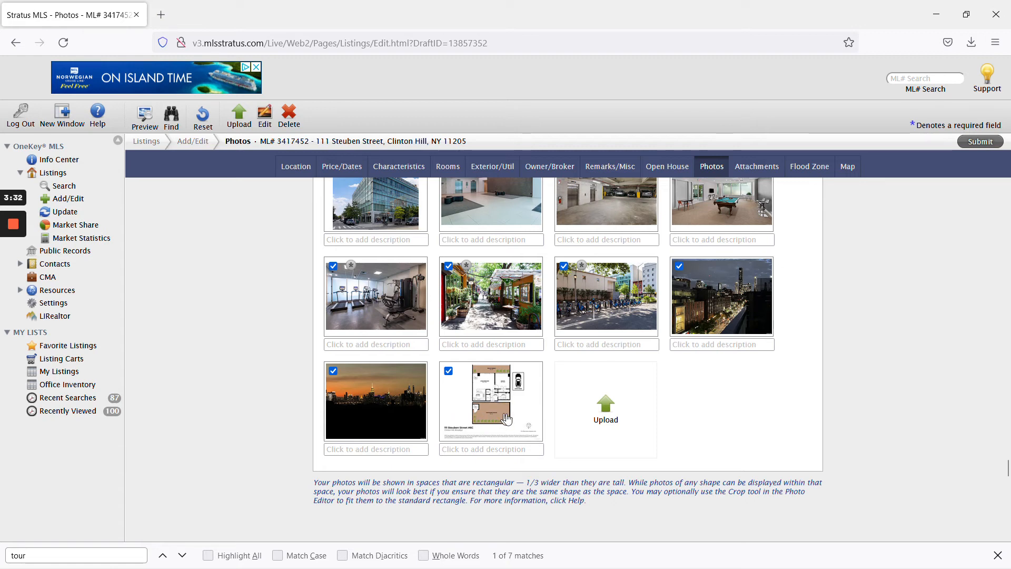
scroll(787, 462, "down", 3)
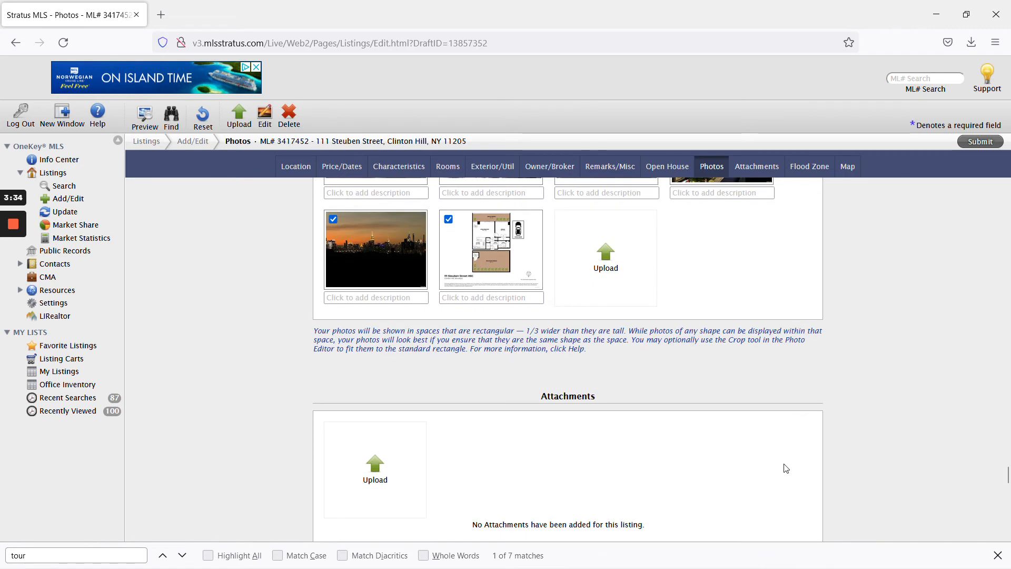
- Find the Virtual Tour Links fields via a 'virtual' page search and select Tour URL 1
left_click(11, 279)
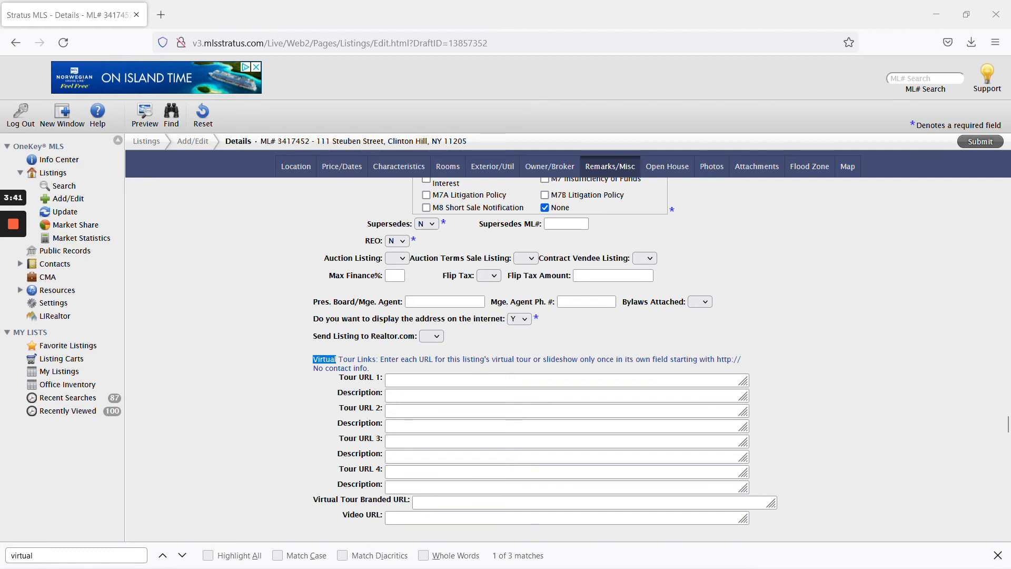
left_click(109, 556)
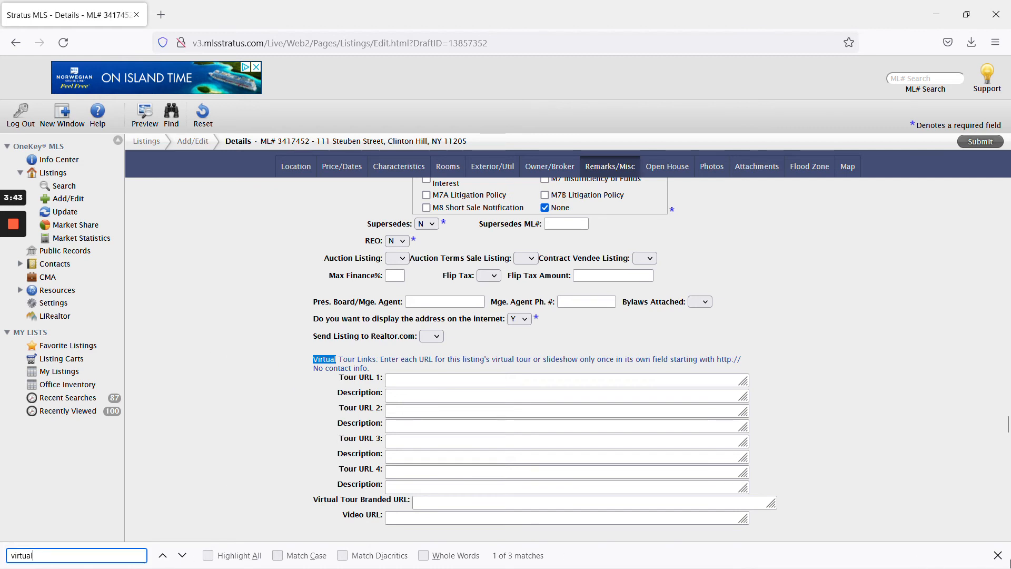
left_click(998, 556)
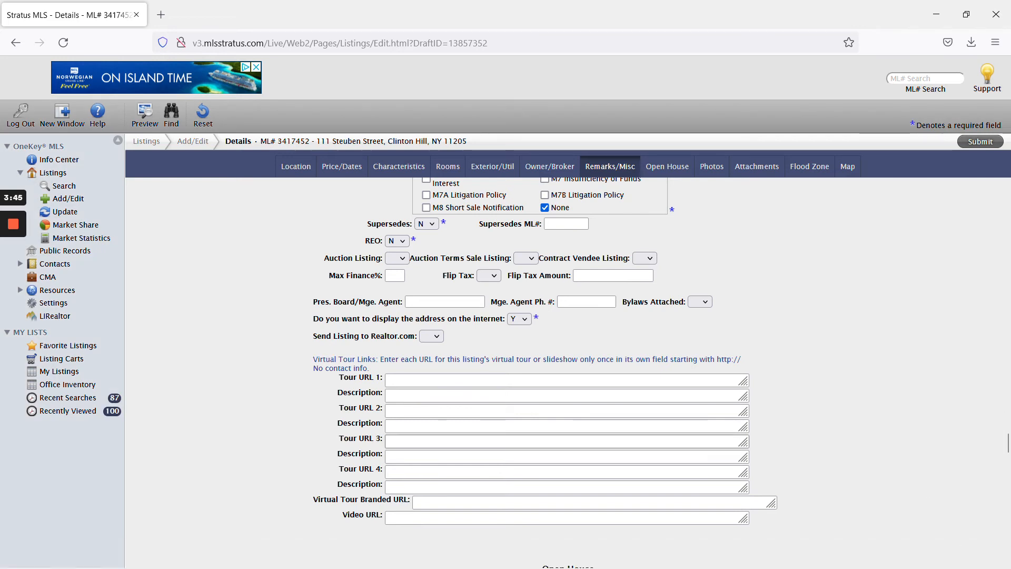
scroll(371, 403, "up", 2)
scroll(372, 404, "down", 2)
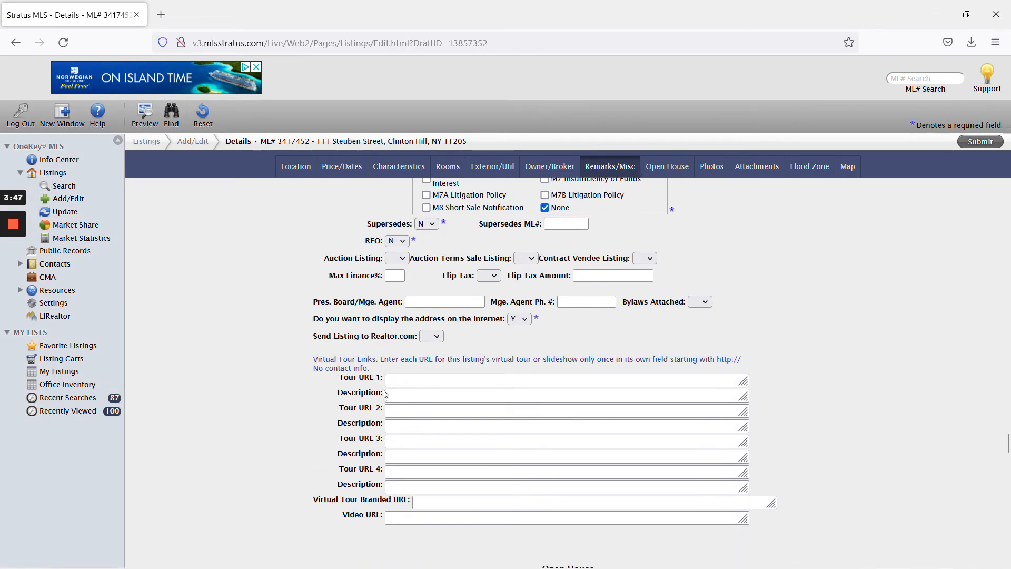
left_click(357, 380)
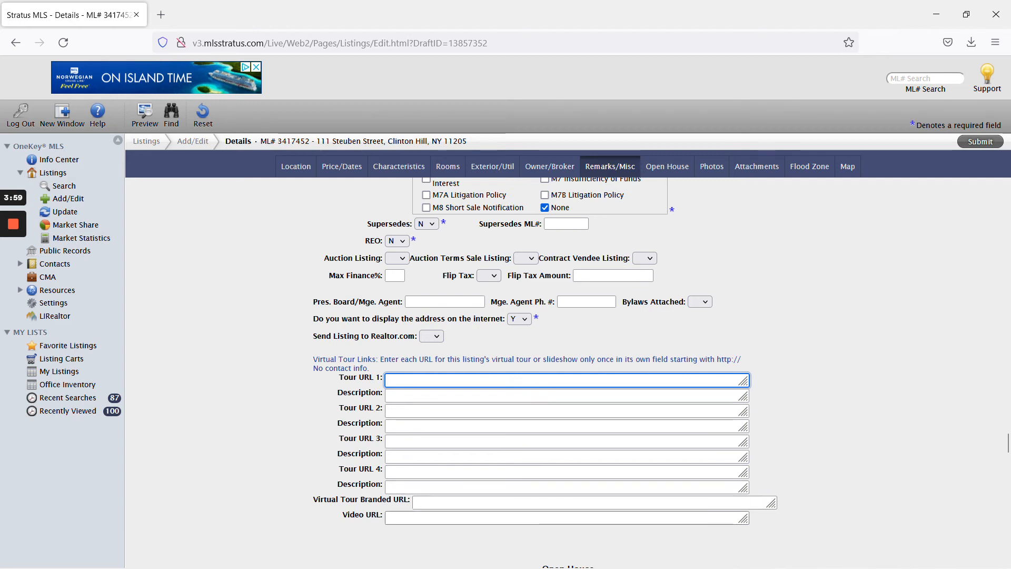
left_click(422, 518)
left_click(458, 546)
left_click(445, 518)
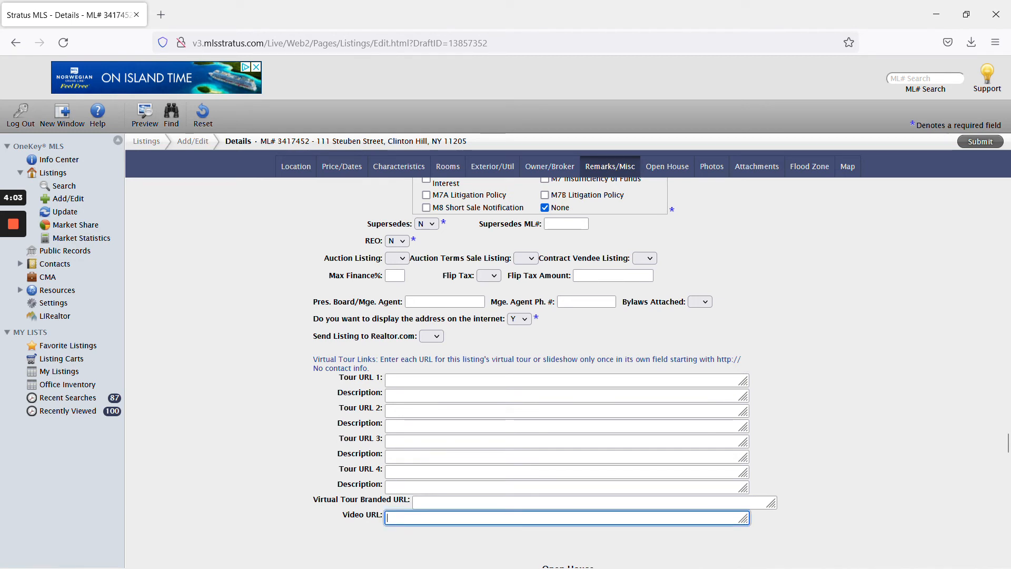
left_click(446, 381)
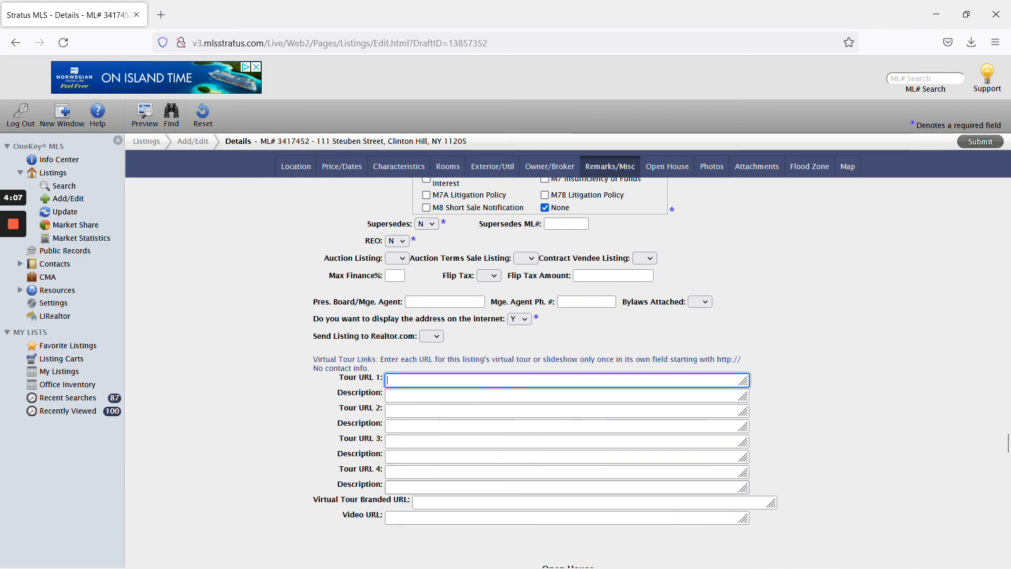
left_click(447, 503)
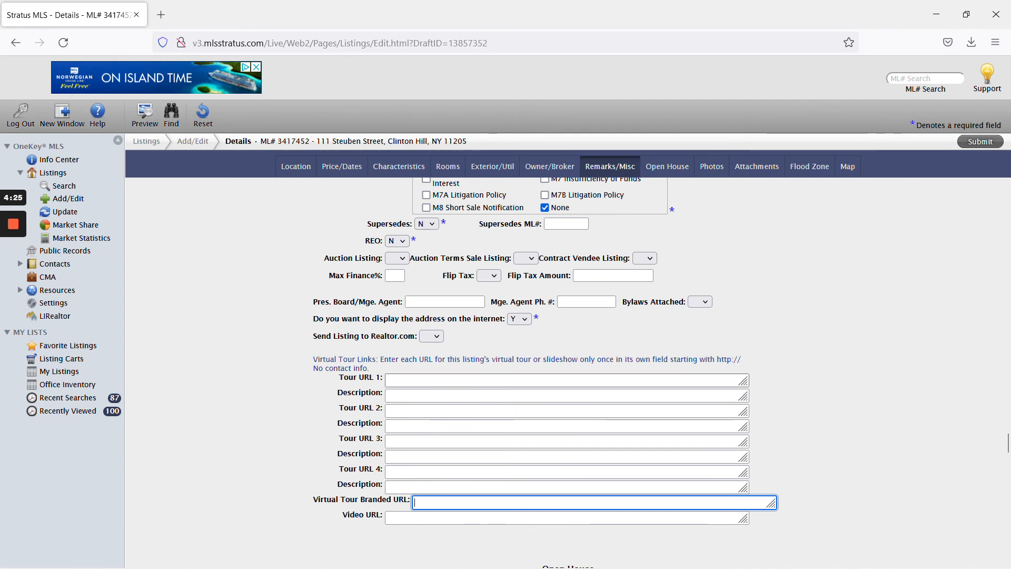
left_click(567, 380)
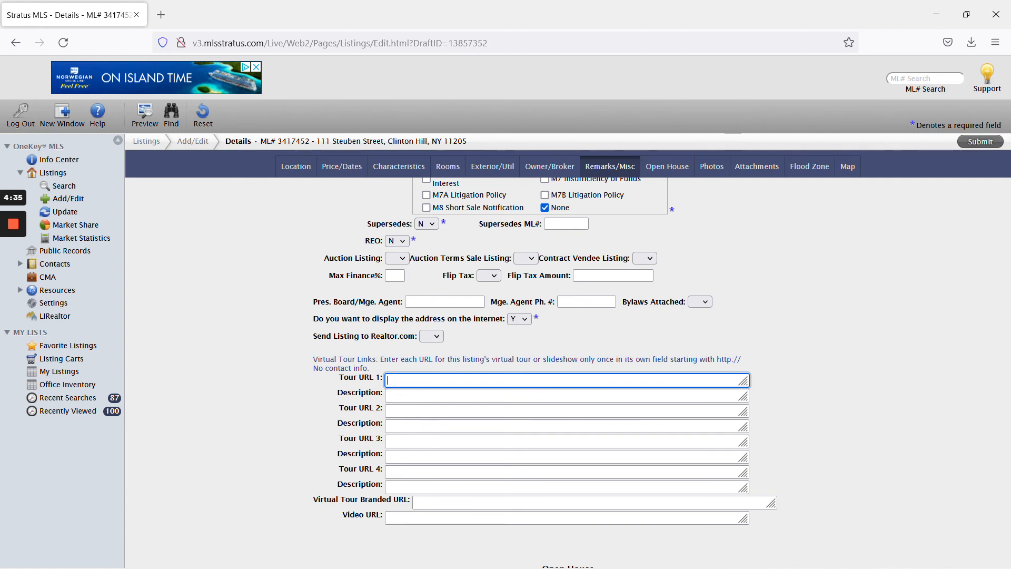
left_click(448, 518)
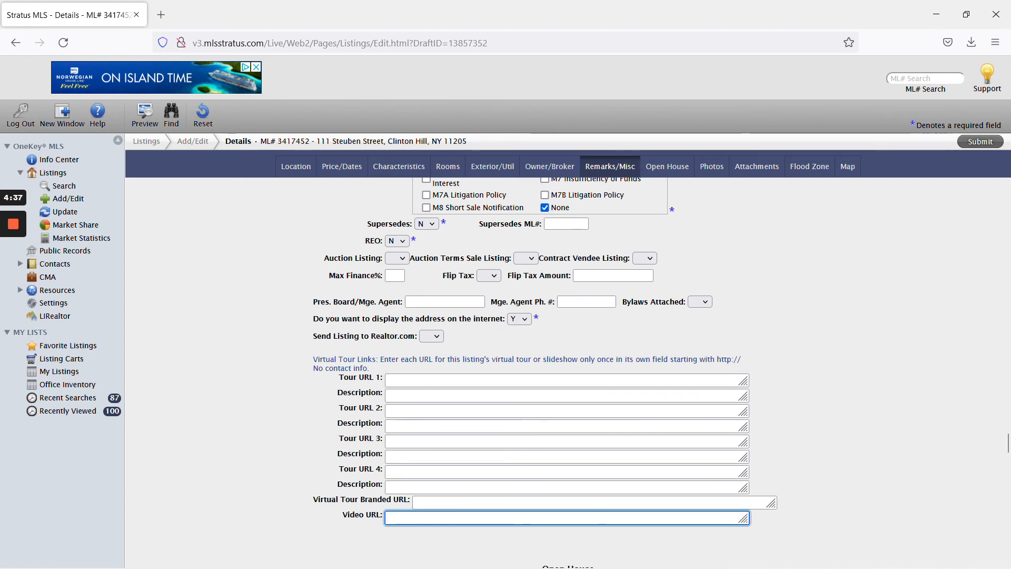
scroll(305, 516, "down", 2)
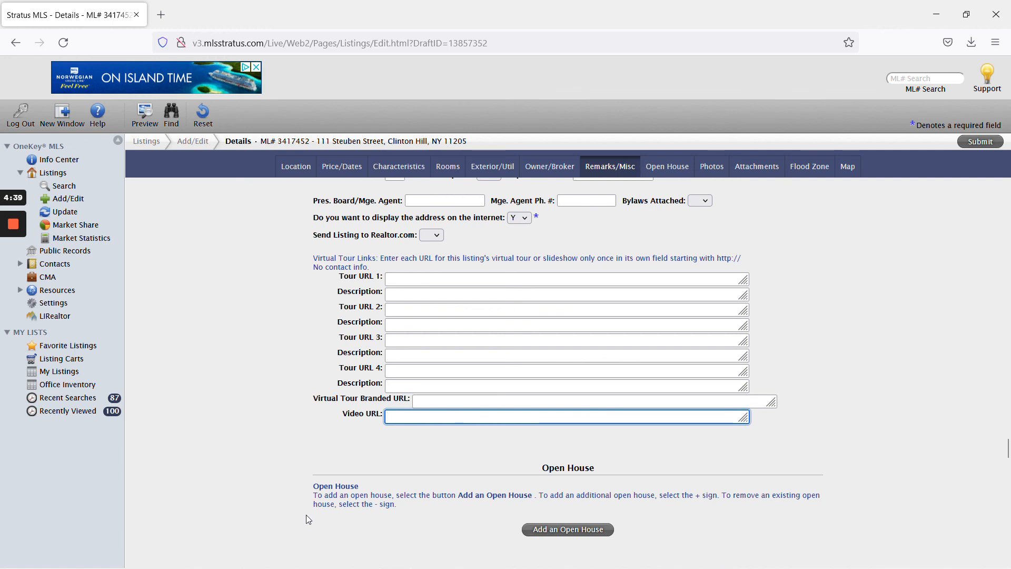